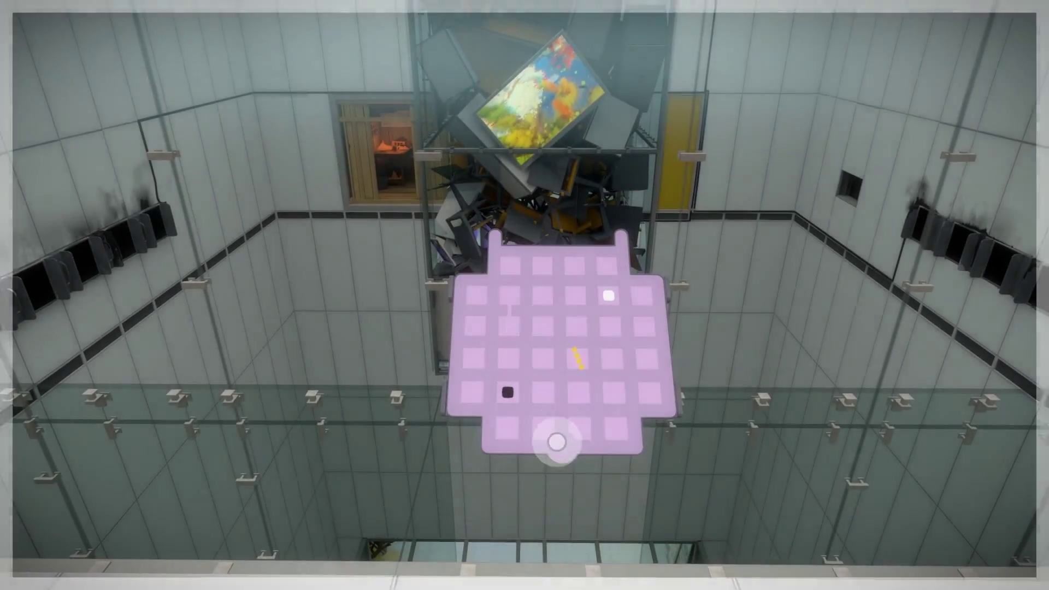
# Step: Trace the lavender panel from its bottom start to the top-right exit, then step back
pyautogui.click(556, 443)
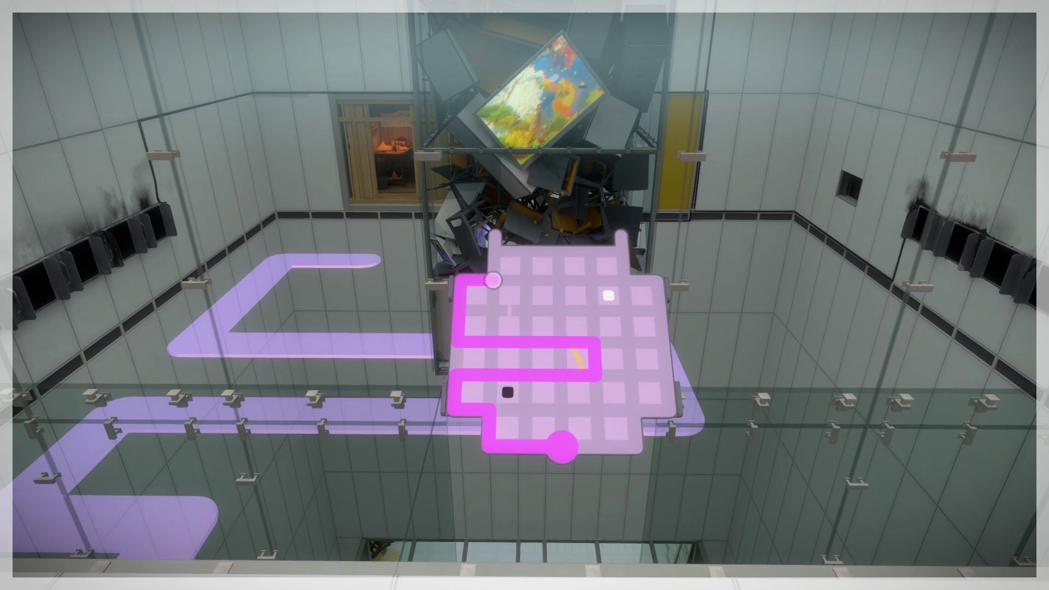
pyautogui.click(621, 237)
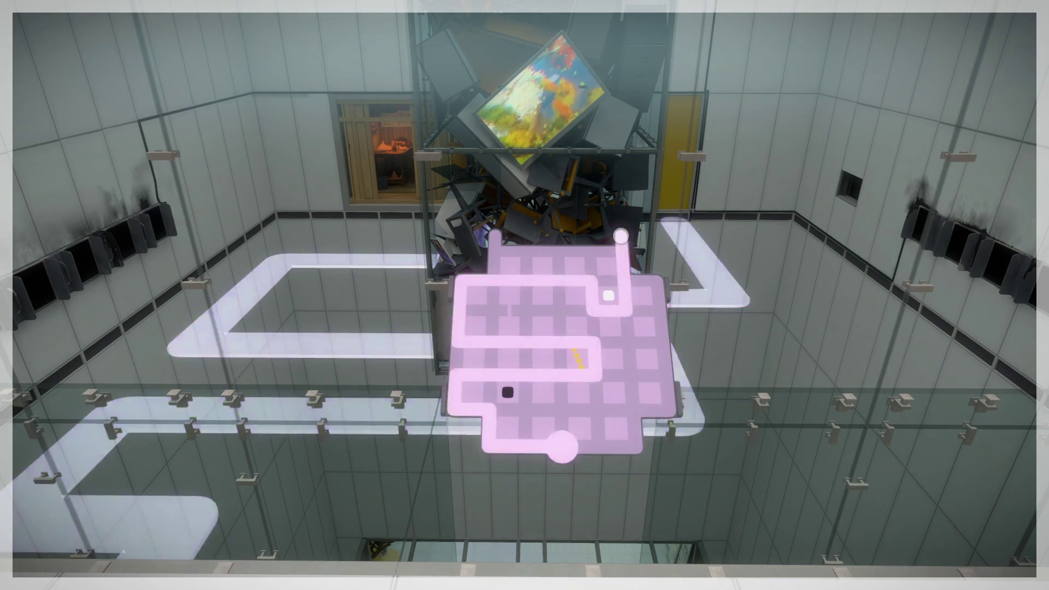
pyautogui.rightClick(525, 295)
# Step: Walk across the purple light bridges toward the orange wall panel
pyautogui.press('w')
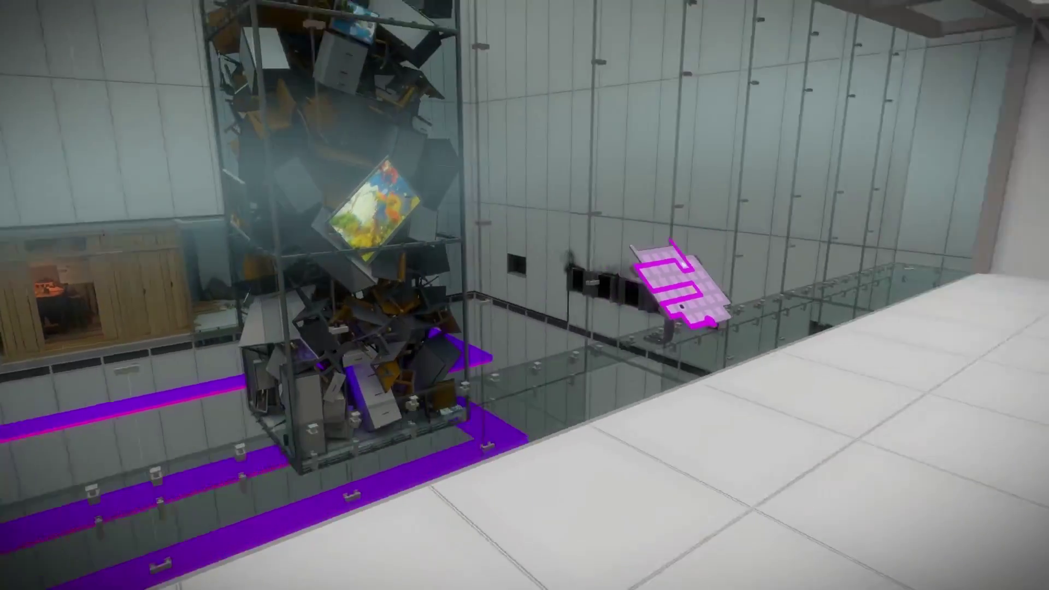
pyautogui.press('w')
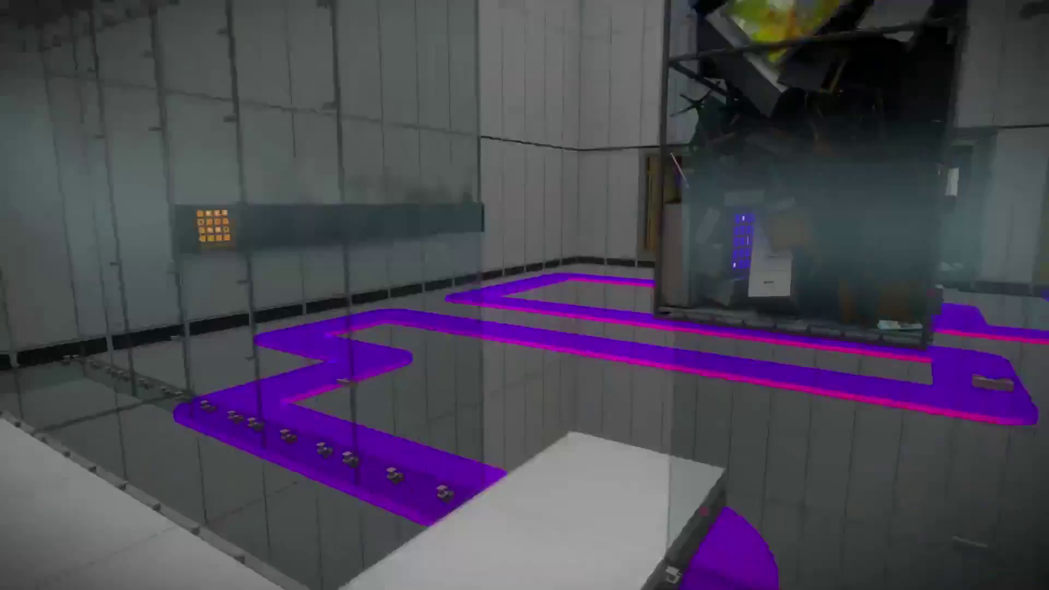
pyautogui.press('w')
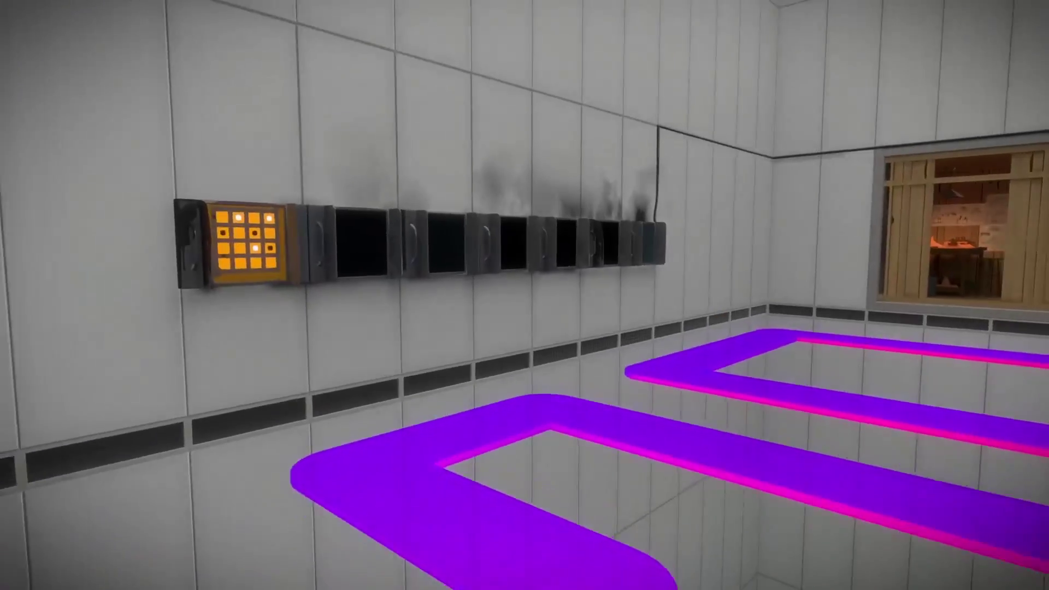
pyautogui.press('w')
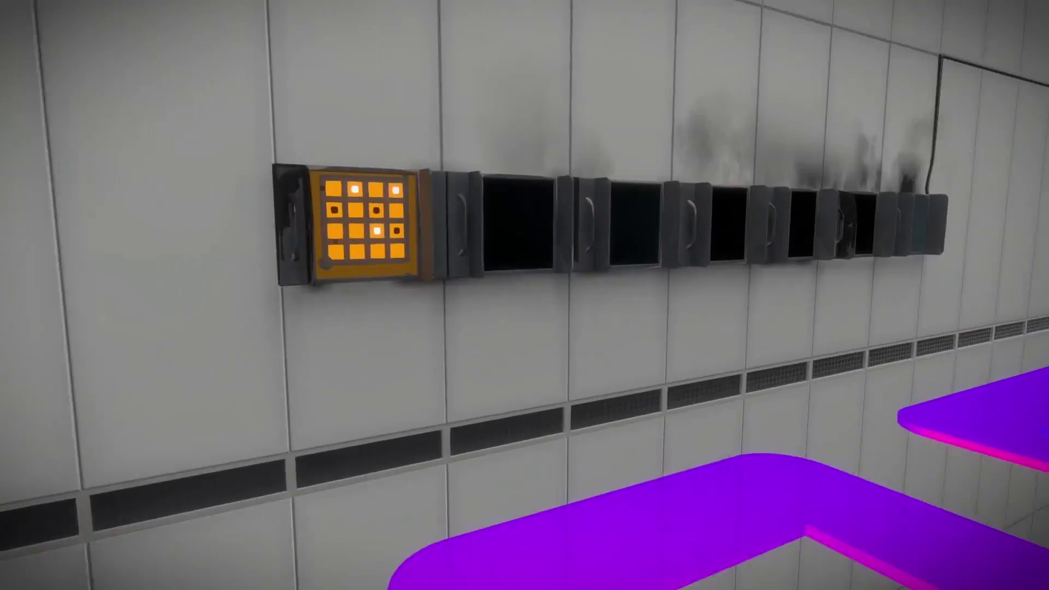
# Step: Start a line on the orange wall panel, drawing it rightward from the start node
pyautogui.press('w')
pyautogui.click(525, 296)
pyautogui.click(426, 397)
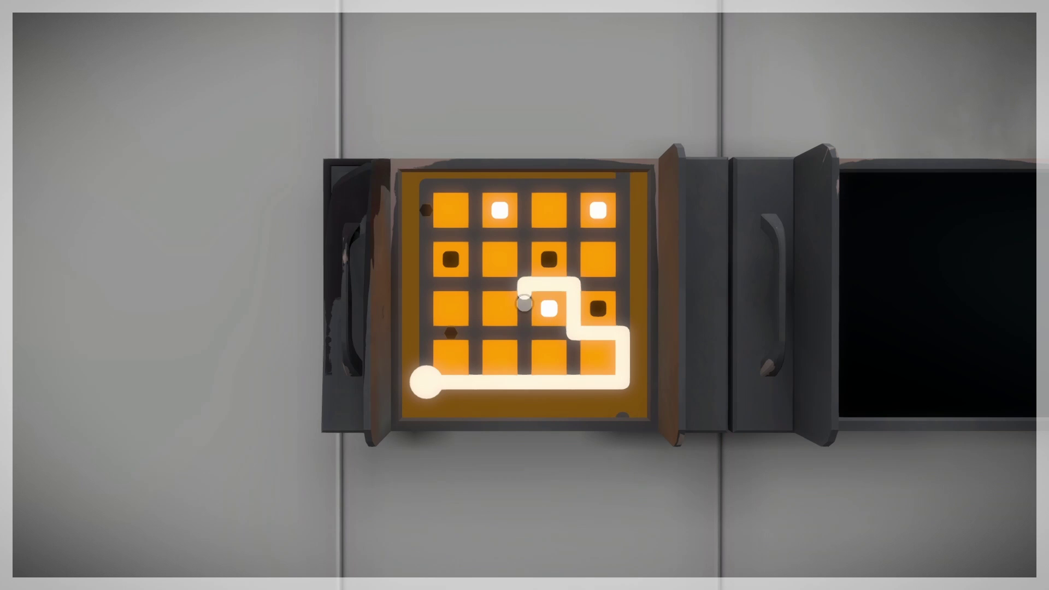
# Step: Finish the first orange panel at its top-right exit and begin the second panel's line
pyautogui.click(636, 187)
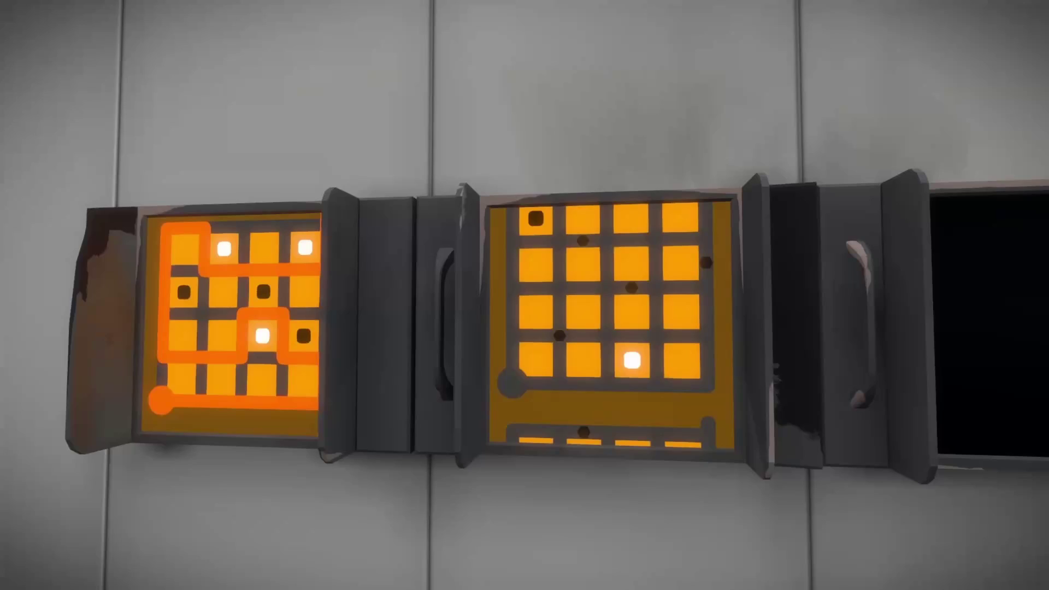
pyautogui.click(525, 296)
pyautogui.click(426, 354)
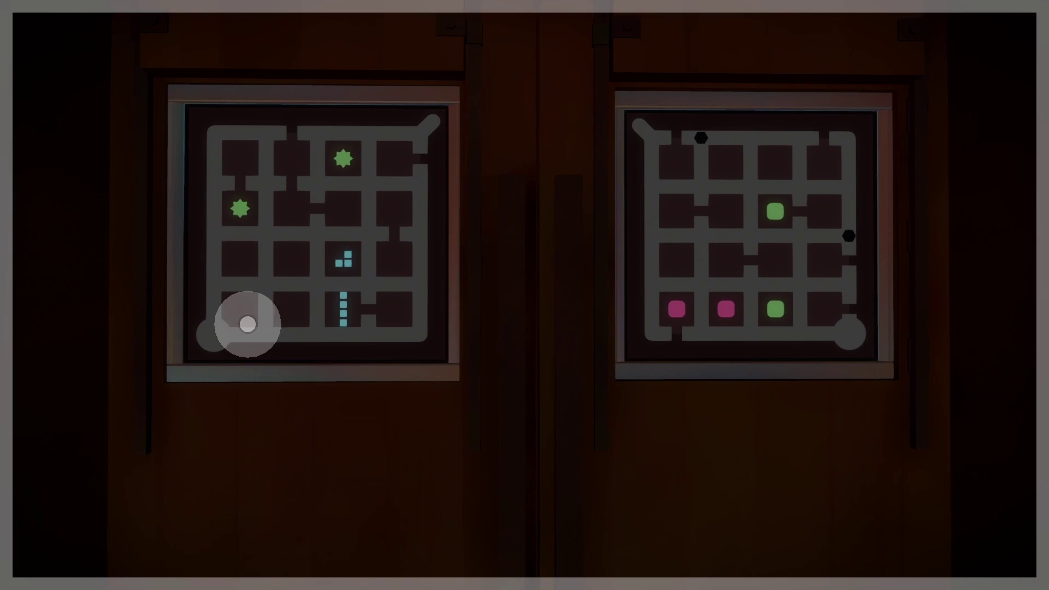
# Step: Begin tracing a line from the left dark door puzzle's start
pyautogui.click(247, 324)
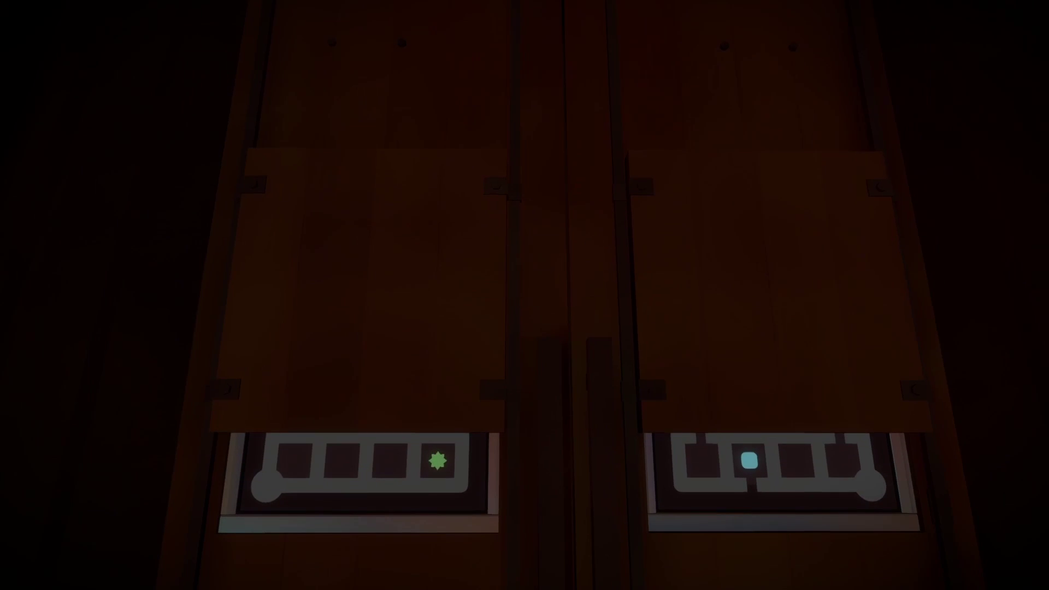
pyautogui.click(525, 295)
pyautogui.click(246, 339)
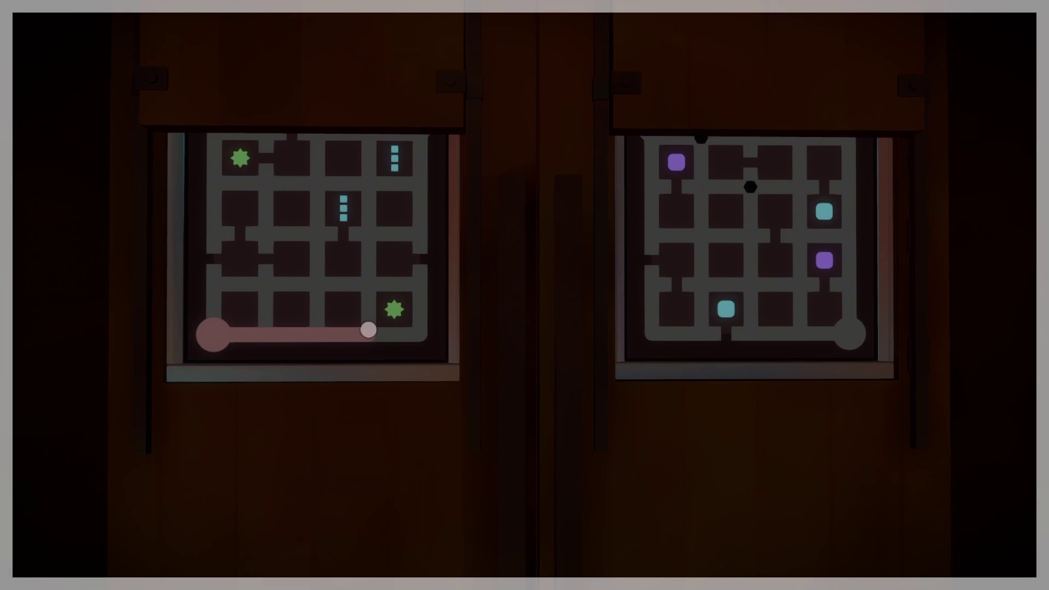
# Step: Submit lines at the left and right door puzzle exits, then step back
pyautogui.rightClick(368, 322)
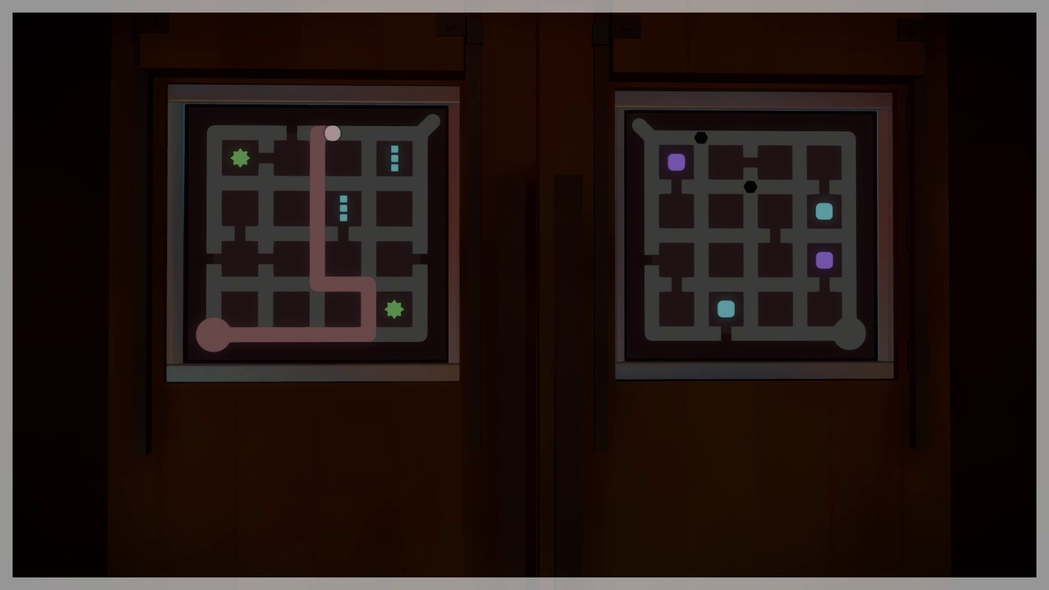
pyautogui.click(431, 125)
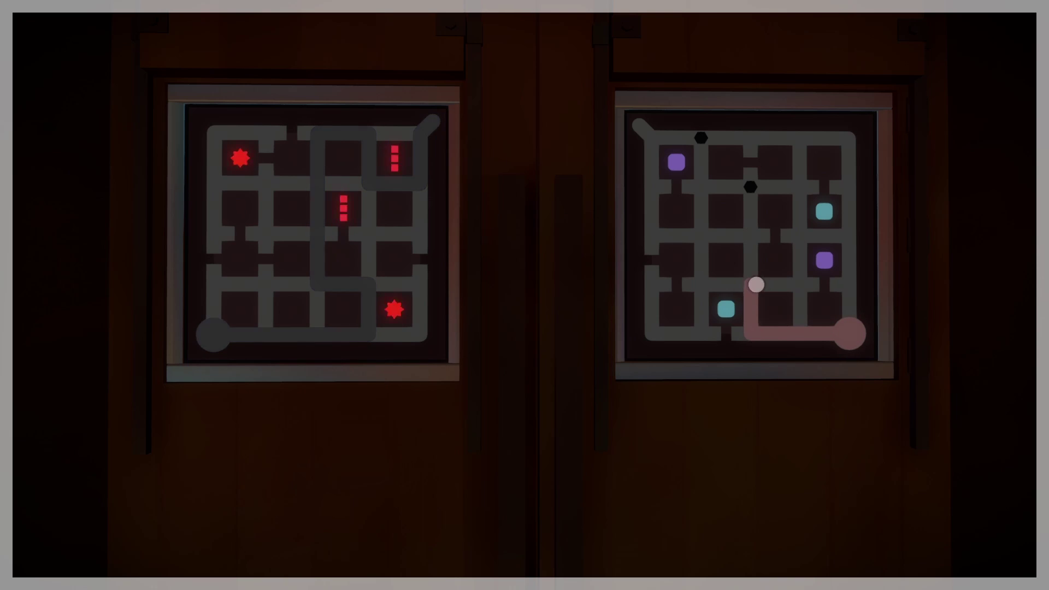
pyautogui.click(639, 125)
pyautogui.rightClick(826, 318)
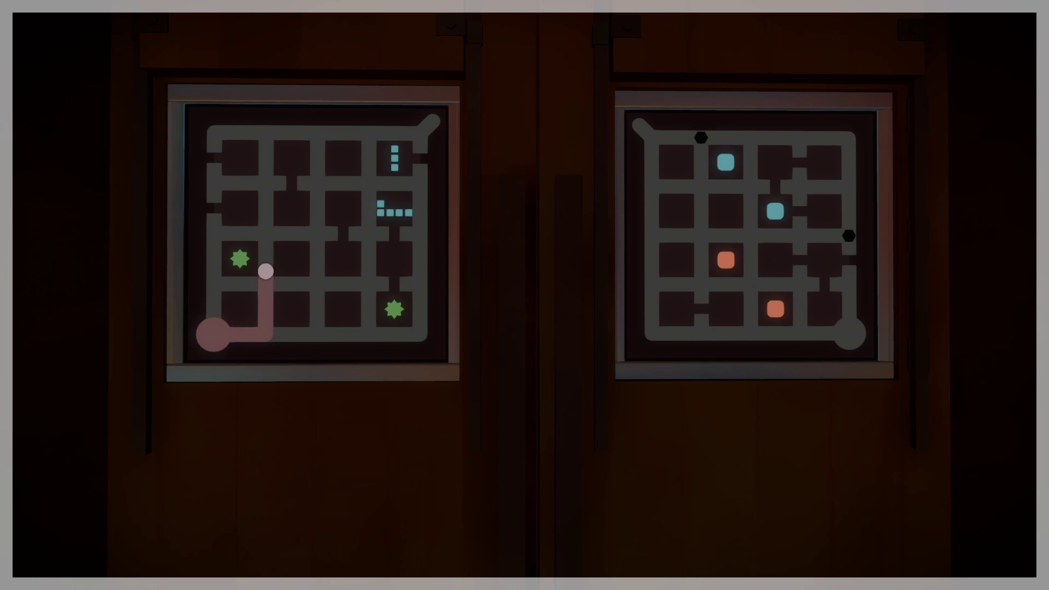
# Step: Extend the left door puzzle's line to its top-right exit, solving it to open the doors
pyautogui.moveTo(317, 192); pyautogui.dragTo(431, 125)
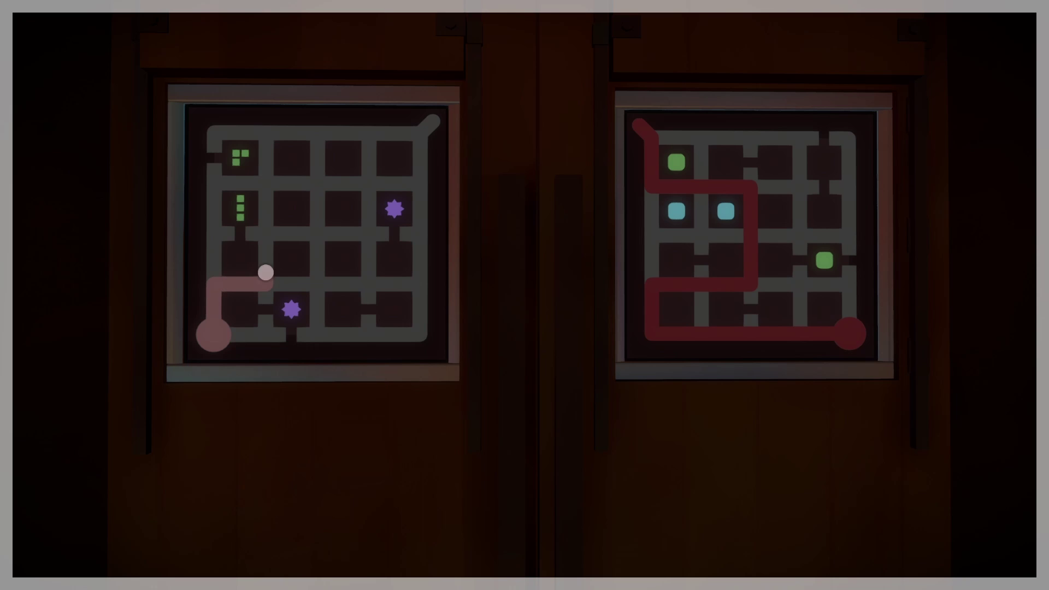
pyautogui.click(427, 132)
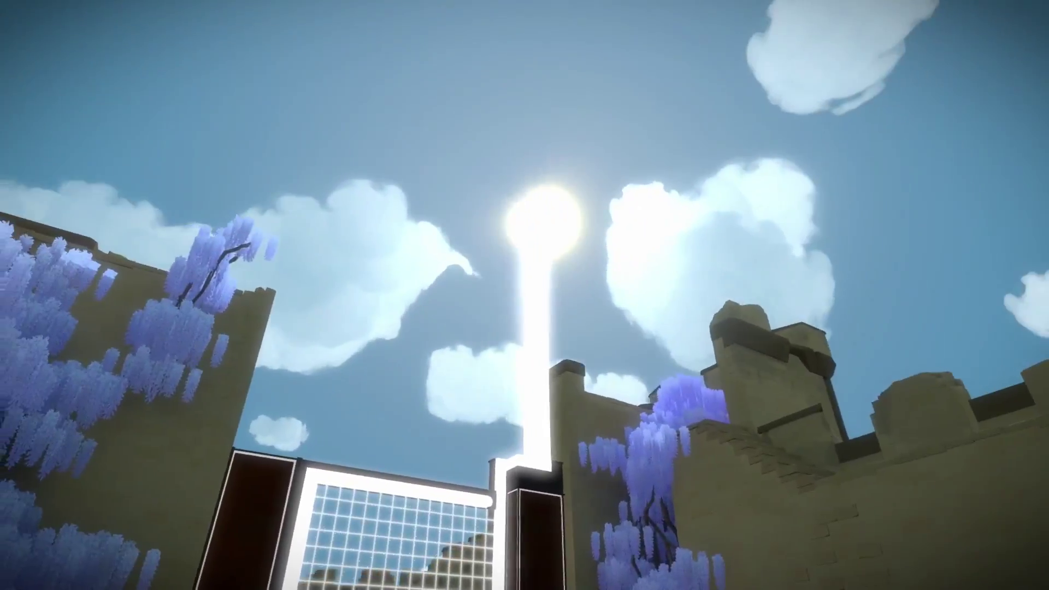
# Step: Walk forward into the lit corridor toward the golden lotus-marked room
pyautogui.click(544, 221)
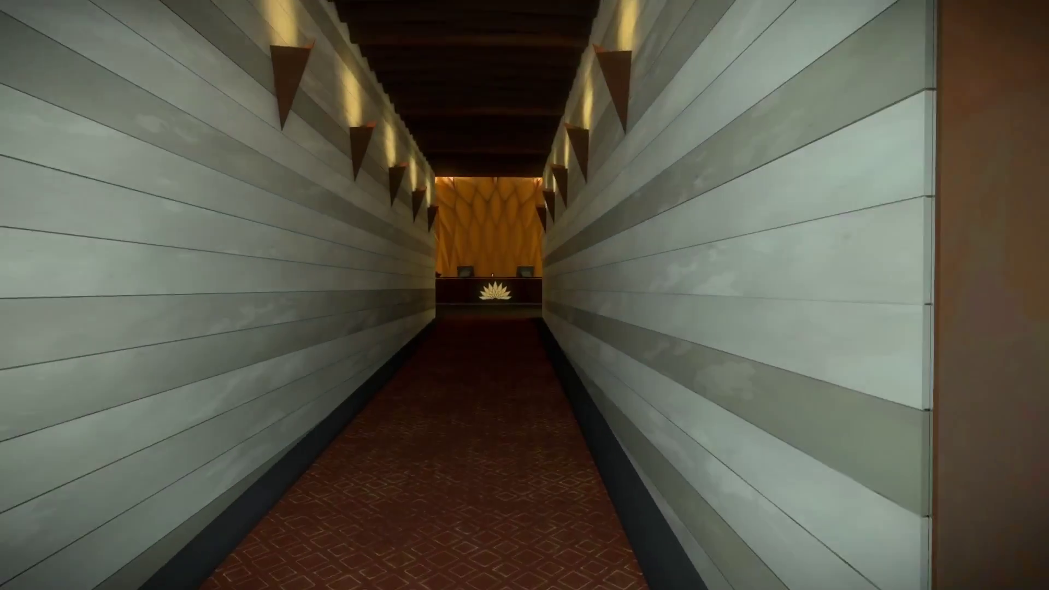
pyautogui.press('w')
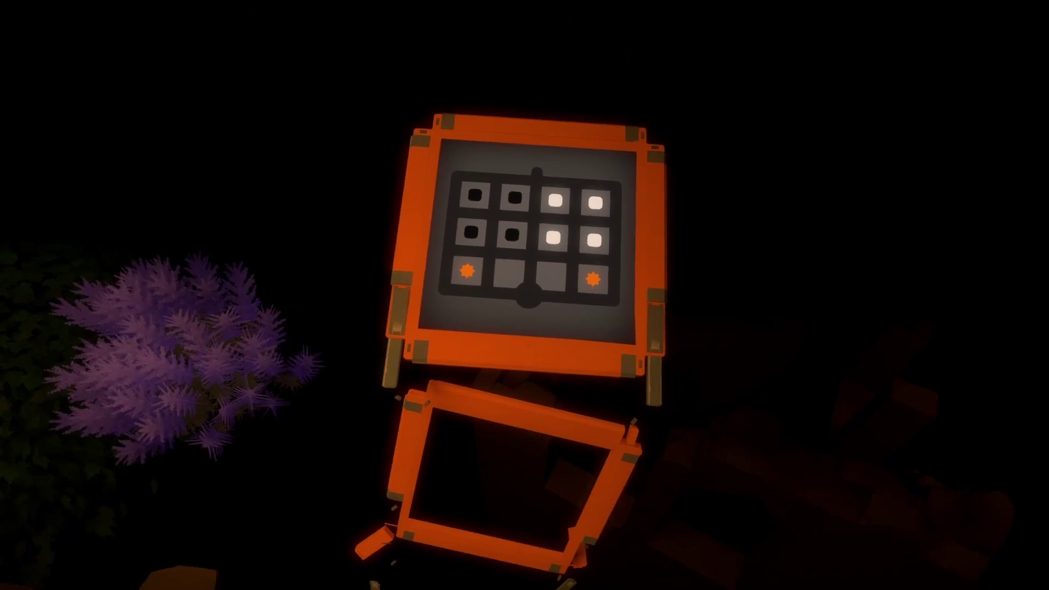
# Step: Trace the orange star-grid panel from its bottom start right and up to the exit, then step back
pyautogui.click(525, 295)
pyautogui.click(510, 493)
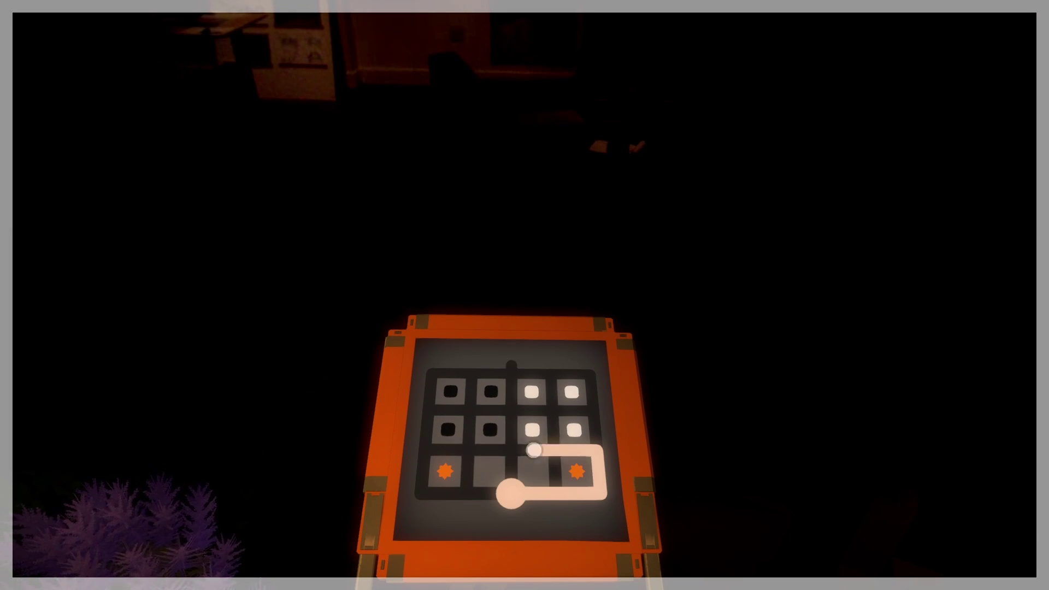
pyautogui.rightClick(510, 365)
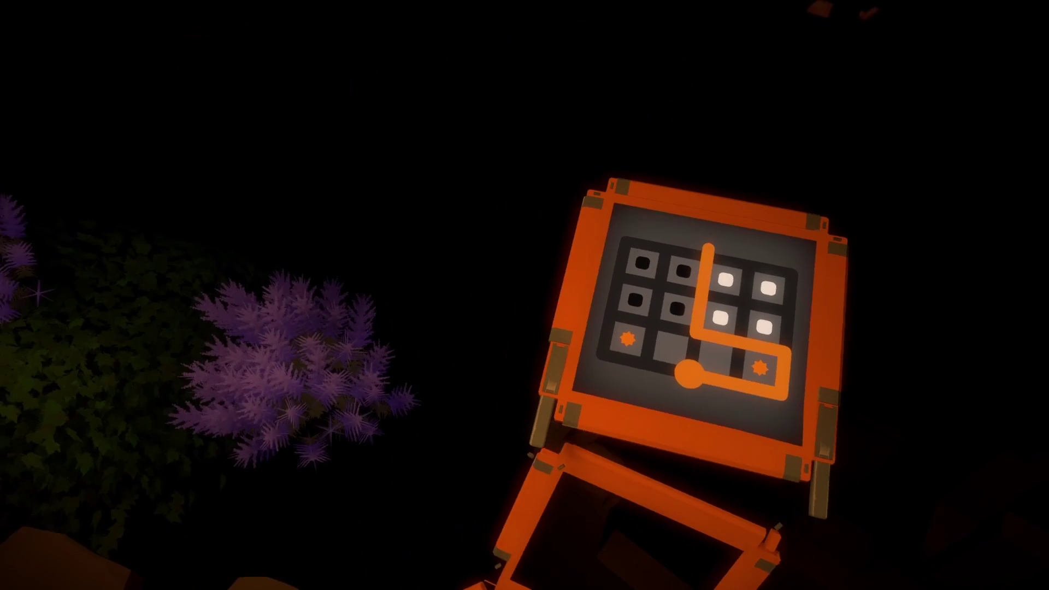